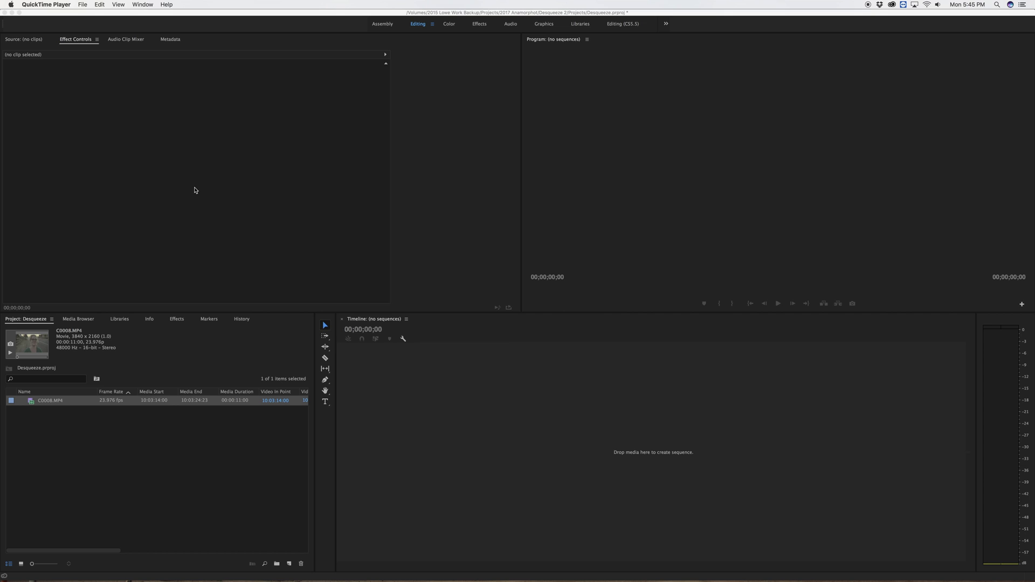
# - Start a new sequence from the File > New menu
pyautogui.click(100, 164)
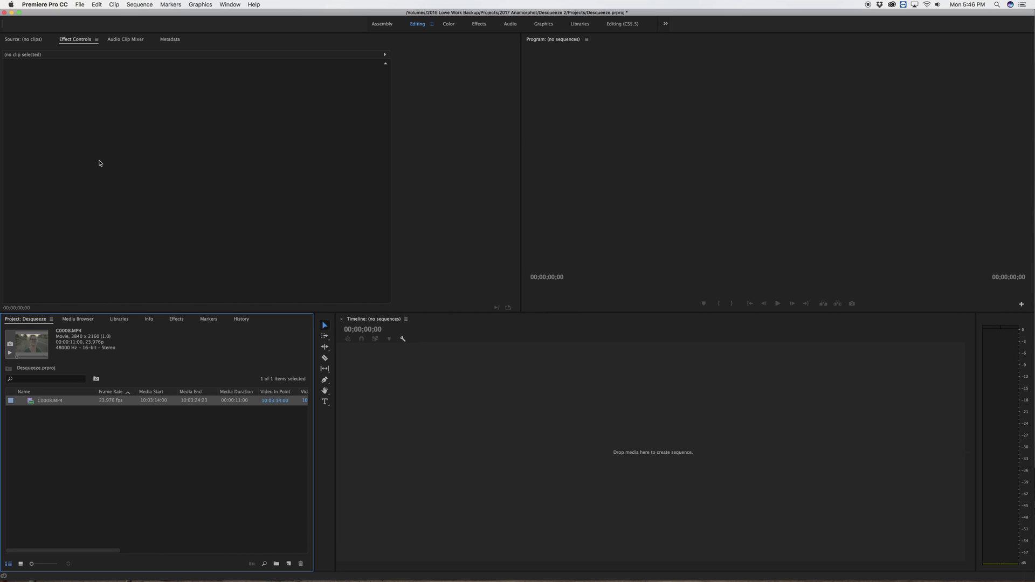
pyautogui.click(79, 4)
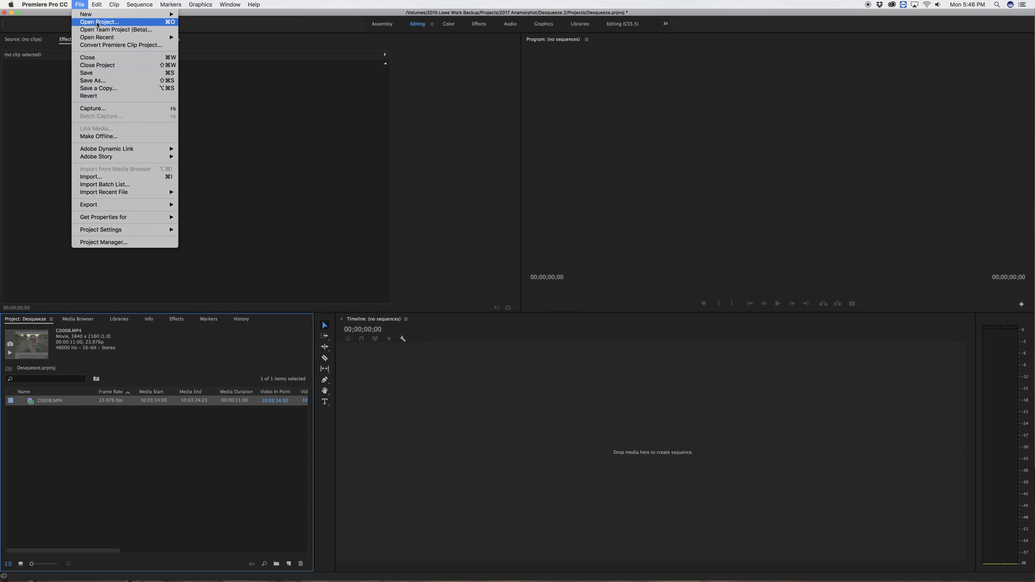
pyautogui.moveTo(97, 17)
pyautogui.click(202, 31)
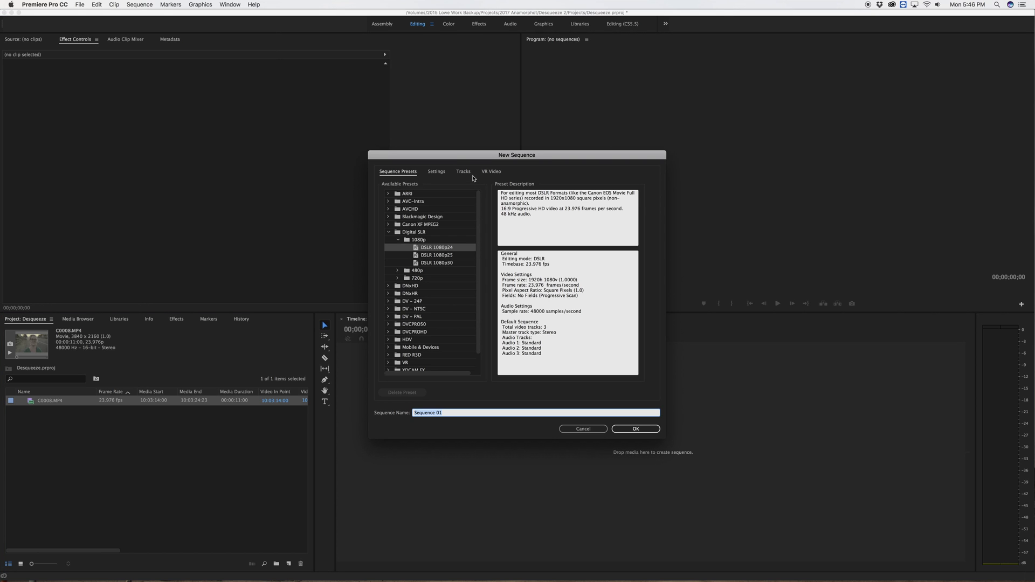
# - Set Custom editing mode with a 3840 x 2160 frame size, then calculate 3840*1.33 in Spotlight
pyautogui.click(443, 173)
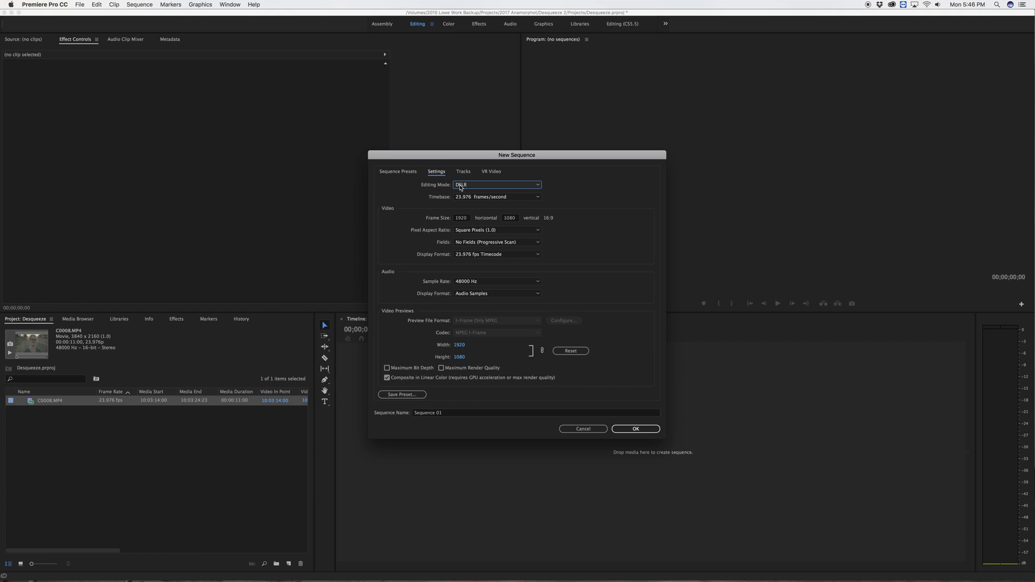
pyautogui.click(461, 185)
pyautogui.click(464, 190)
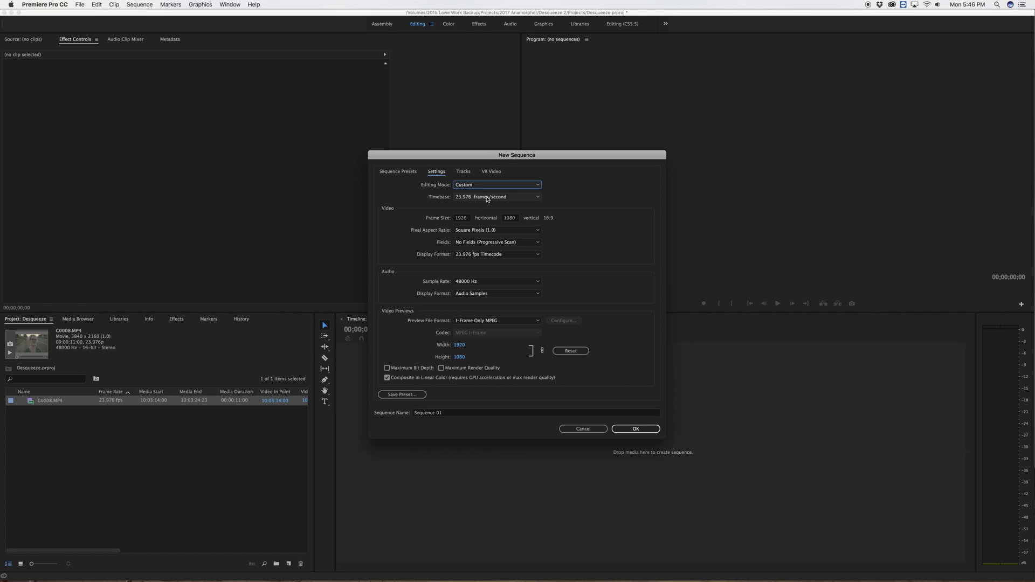
pyautogui.click(466, 219)
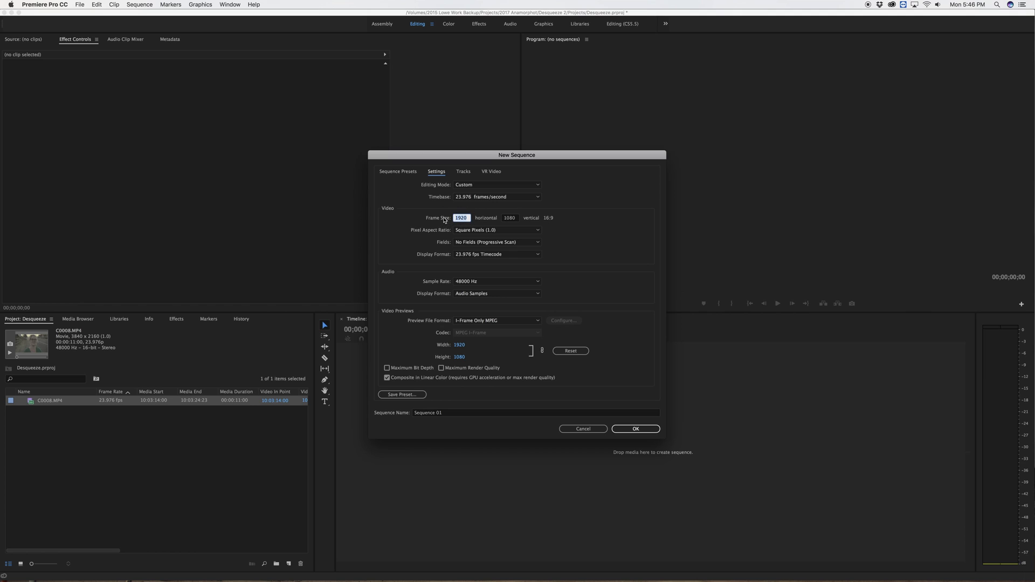
pyautogui.write('3')
pyautogui.press('Tab')
pyautogui.write('21')
pyautogui.press('super+space')
pyautogui.write('3')
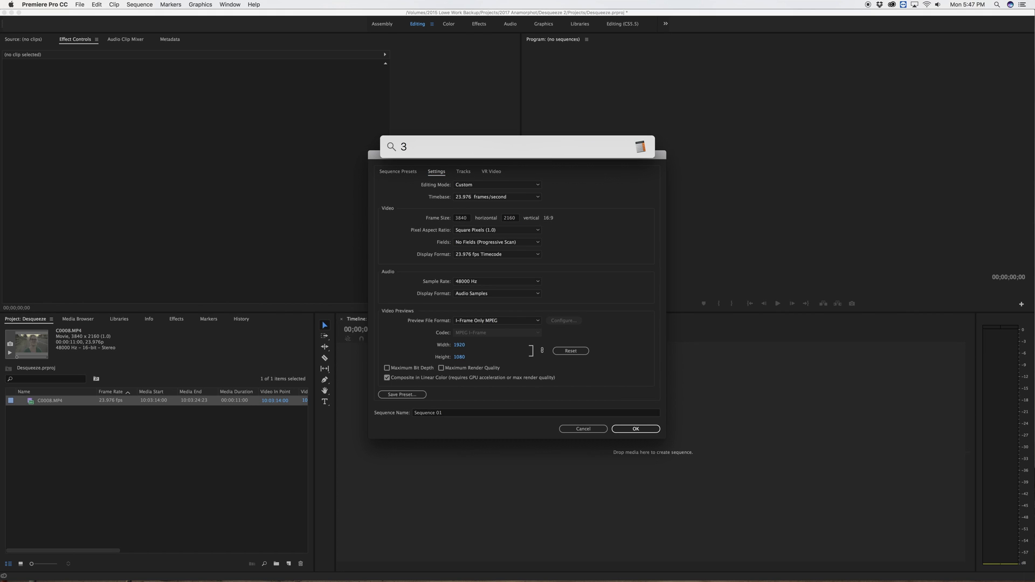
pyautogui.write('840')
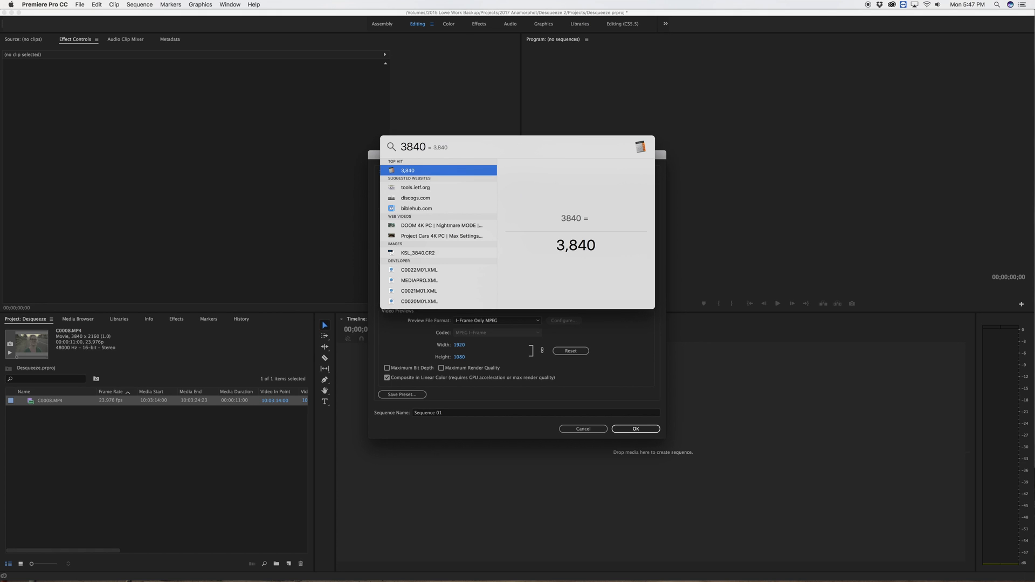
pyautogui.write('*')
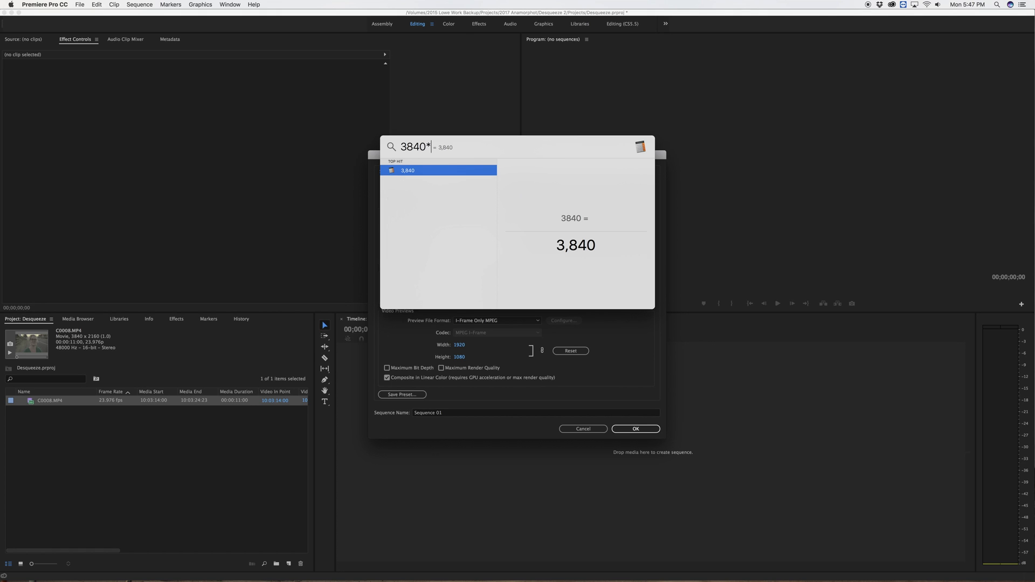
pyautogui.write('1.33')
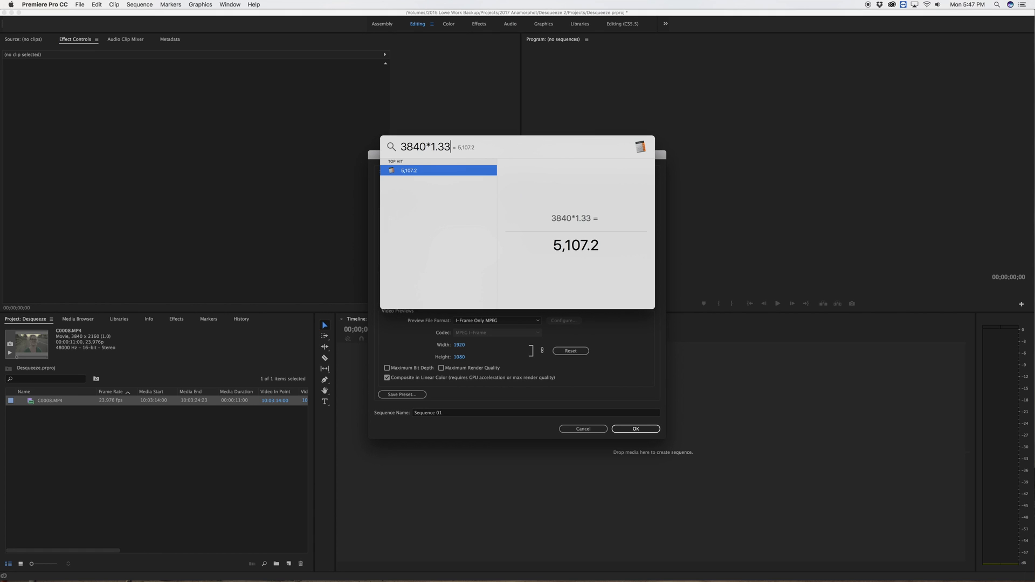
# - Read the 5,107.2 result and close Spotlight
pyautogui.press('Escape')
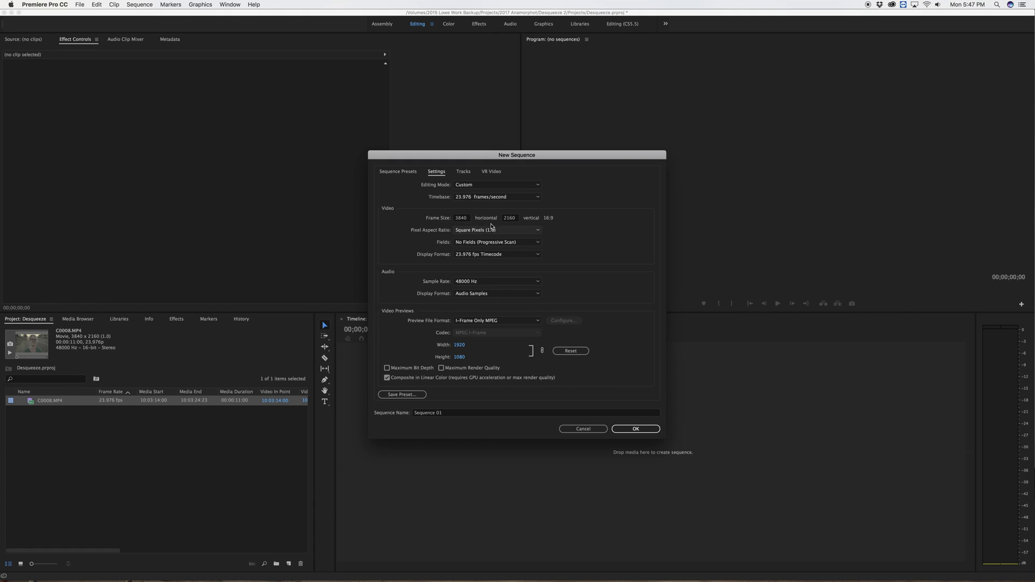
# - Set frame width 5107 and QuickTime Apple ProRes 422 previews at 5107 width
pyautogui.click(464, 217)
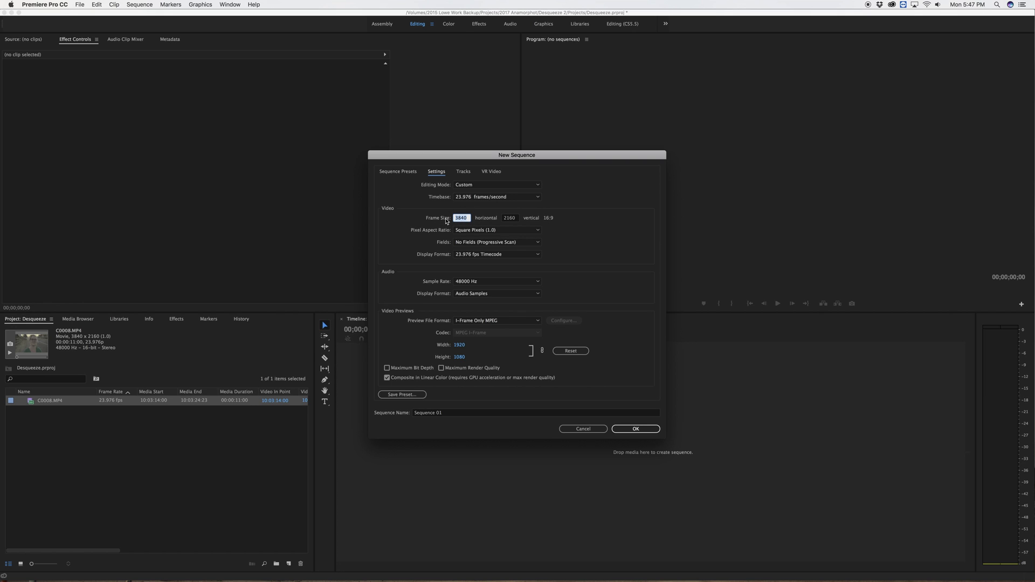
pyautogui.write('5107')
pyautogui.click(467, 323)
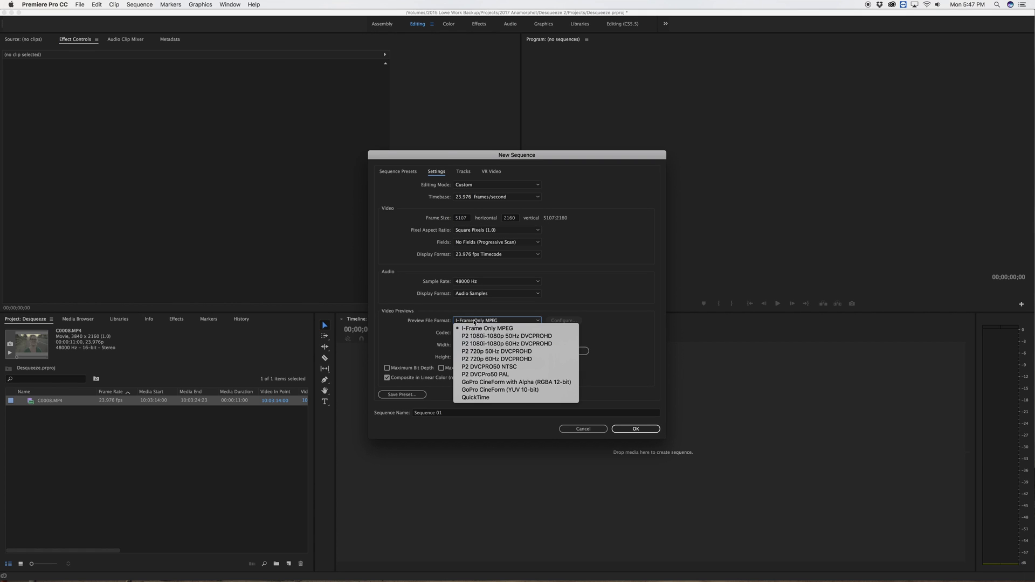
pyautogui.click(479, 398)
pyautogui.click(483, 333)
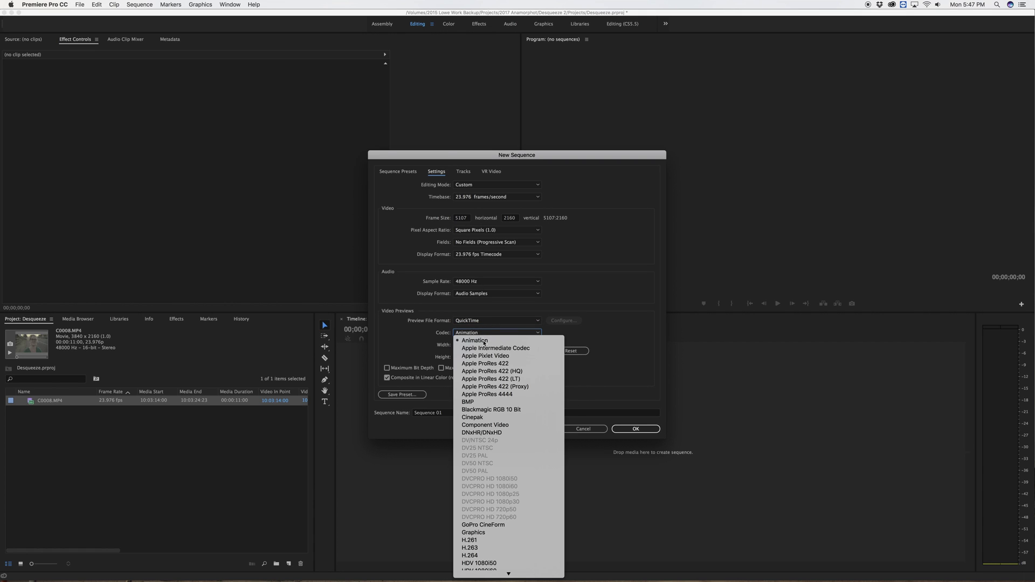
pyautogui.click(490, 364)
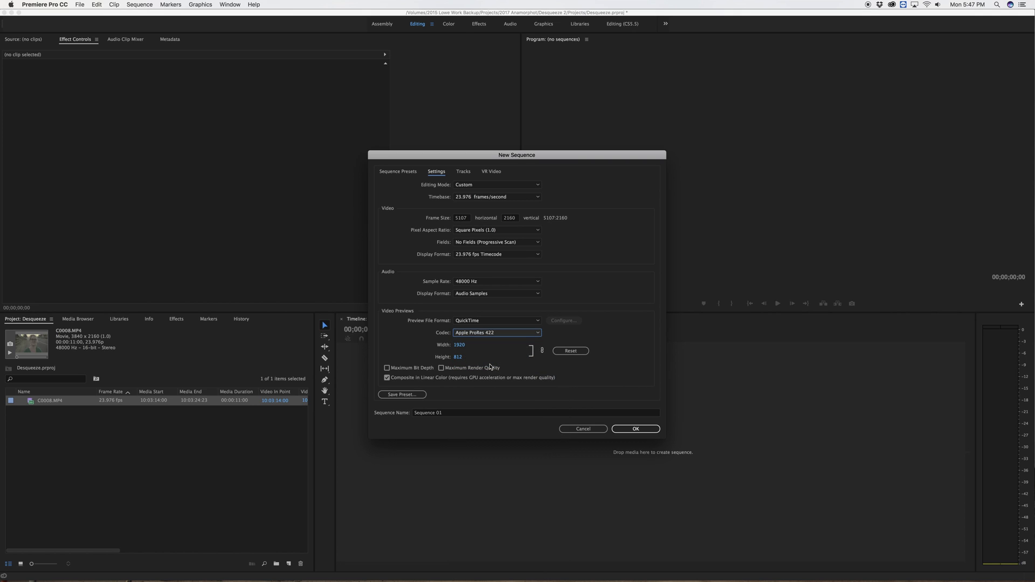
pyautogui.click(463, 346)
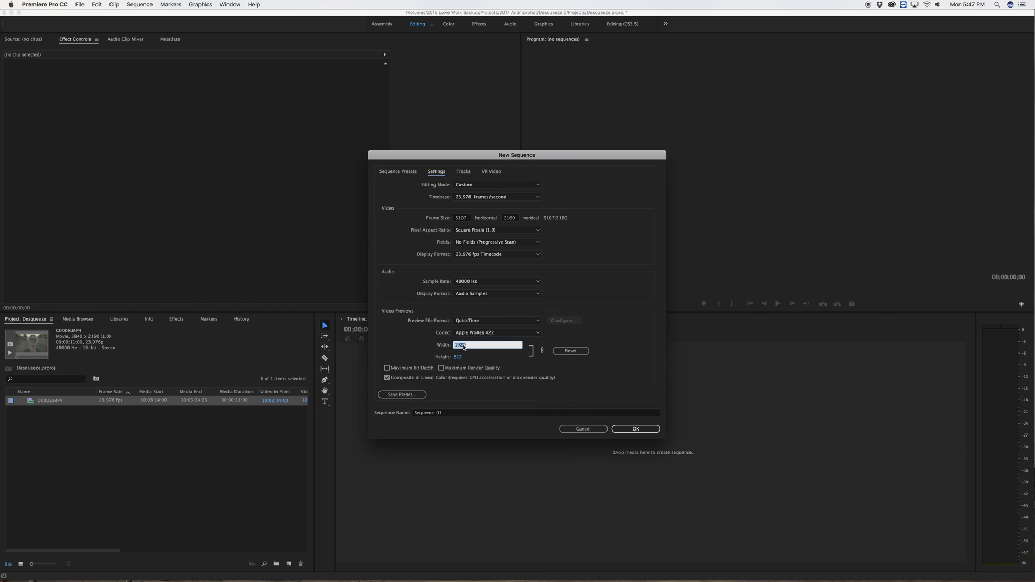
pyautogui.write('5107')
pyautogui.press('Tab')
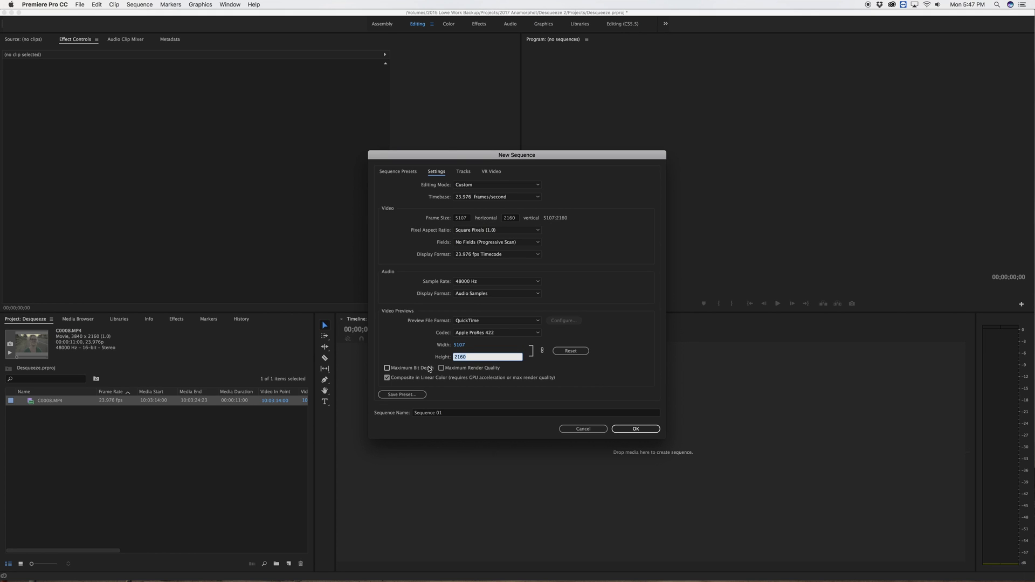
# - Enable Maximum Bit Depth and Maximum Render Quality, name the sequence Desqueeze, and create it
pyautogui.click(387, 367)
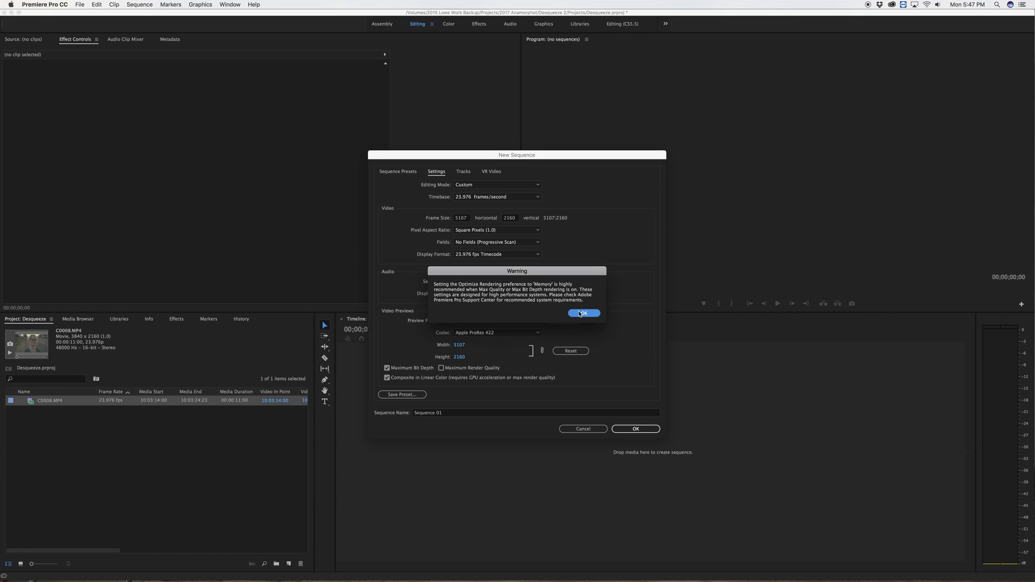
pyautogui.click(580, 314)
pyautogui.click(441, 367)
pyautogui.click(579, 315)
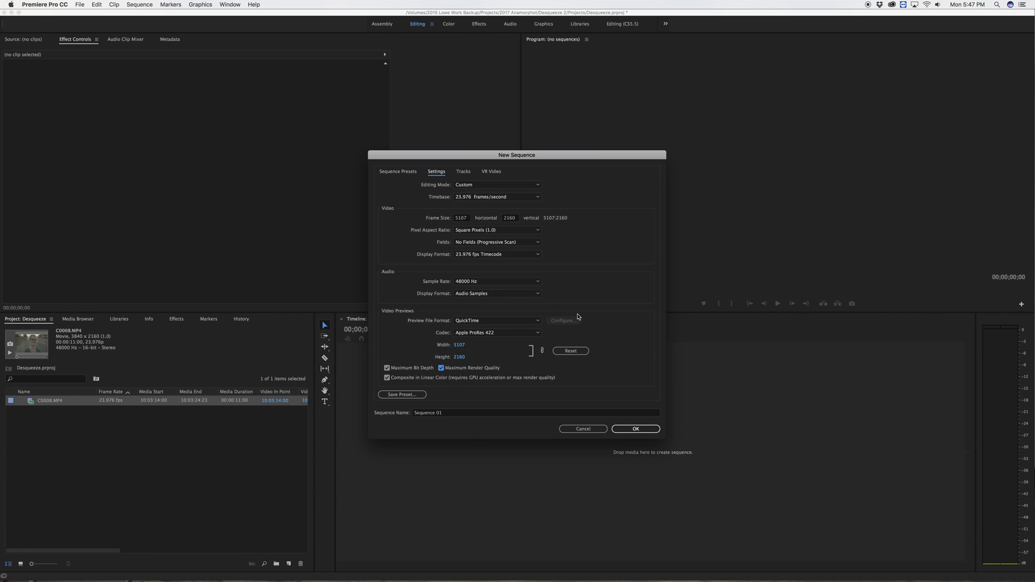
pyautogui.click(447, 414)
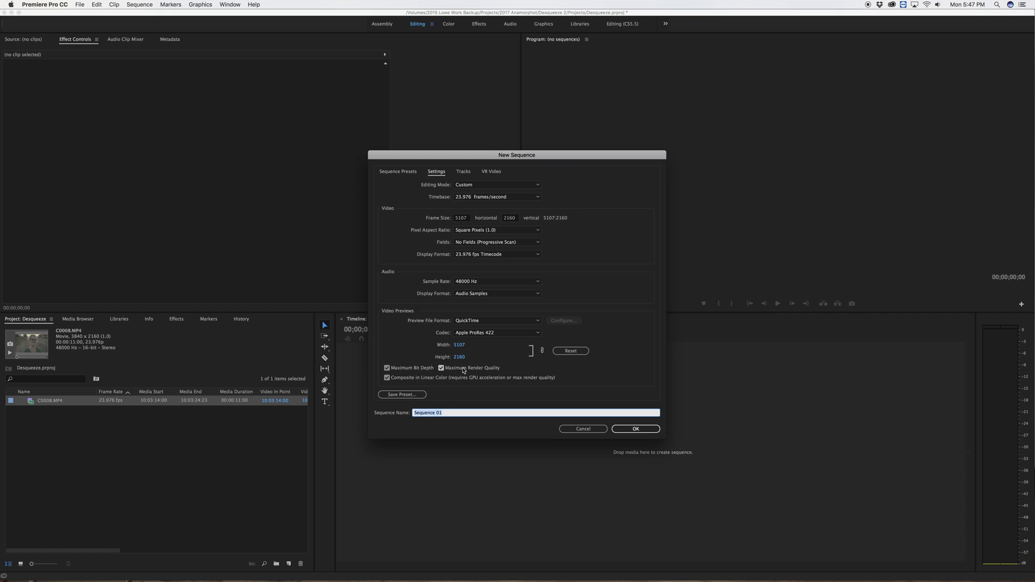
pyautogui.write('Desqueeze')
pyautogui.click(641, 429)
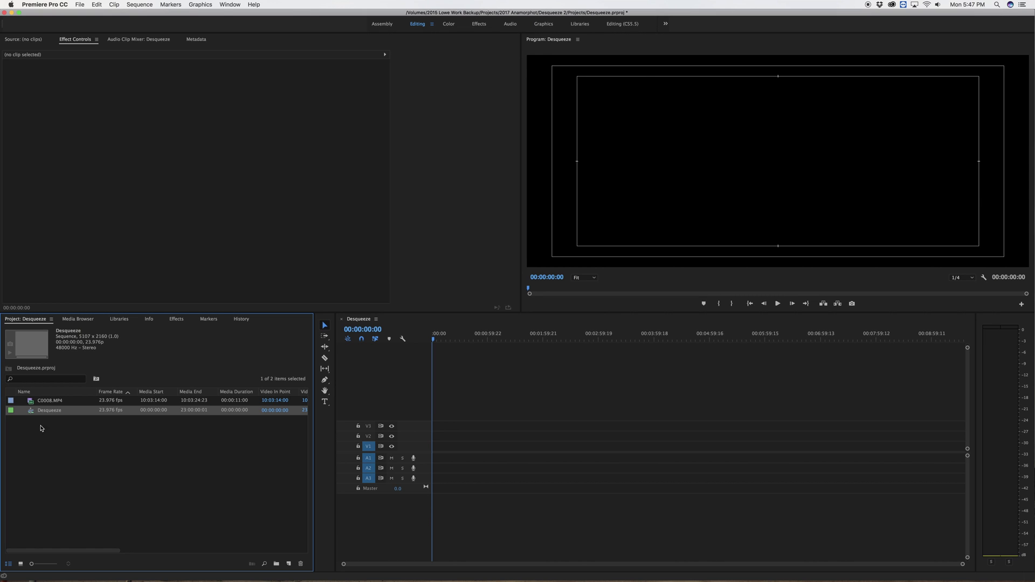
# - Drag C0008.MP4 onto the sequence start and keep the sequence's existing settings
pyautogui.moveTo(32, 401); pyautogui.dragTo(434, 449)
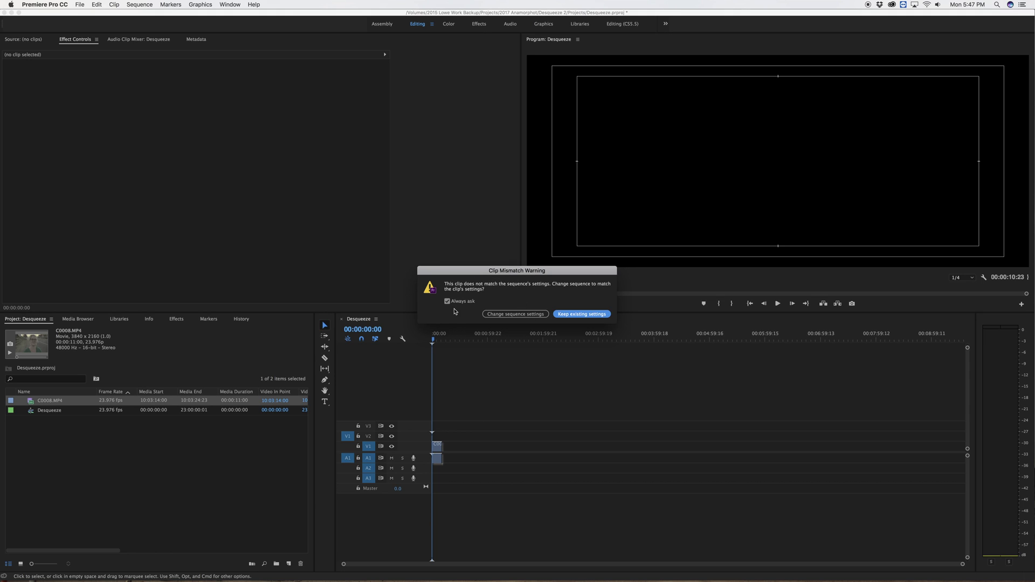
pyautogui.click(575, 315)
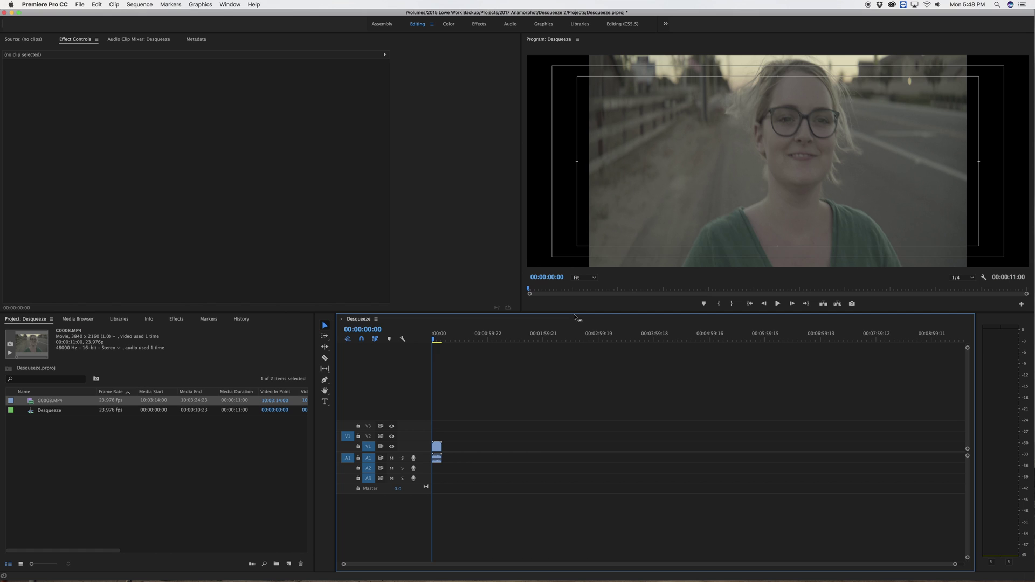
# - Interpret C0008.MP4 with the HD Anamorphic 1080 (1.333) pixel aspect ratio
pyautogui.rightClick(30, 405)
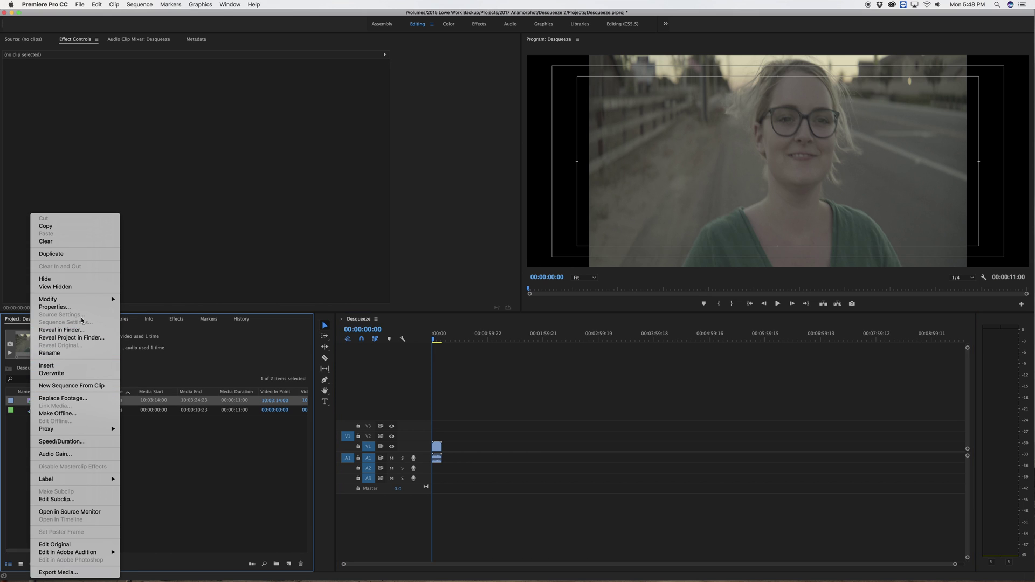
pyautogui.moveTo(87, 300)
pyautogui.click(154, 307)
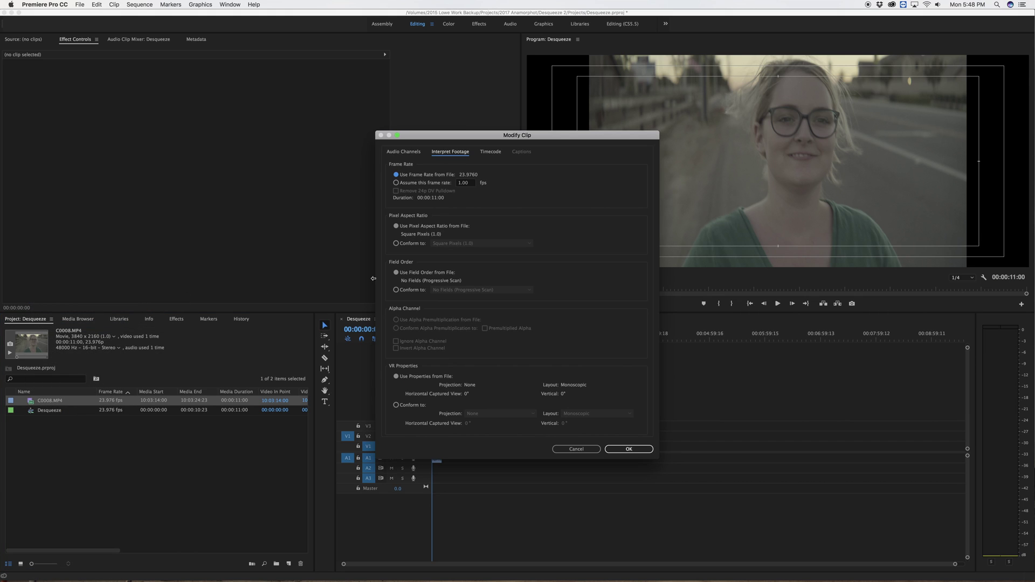
pyautogui.click(409, 246)
pyautogui.click(453, 243)
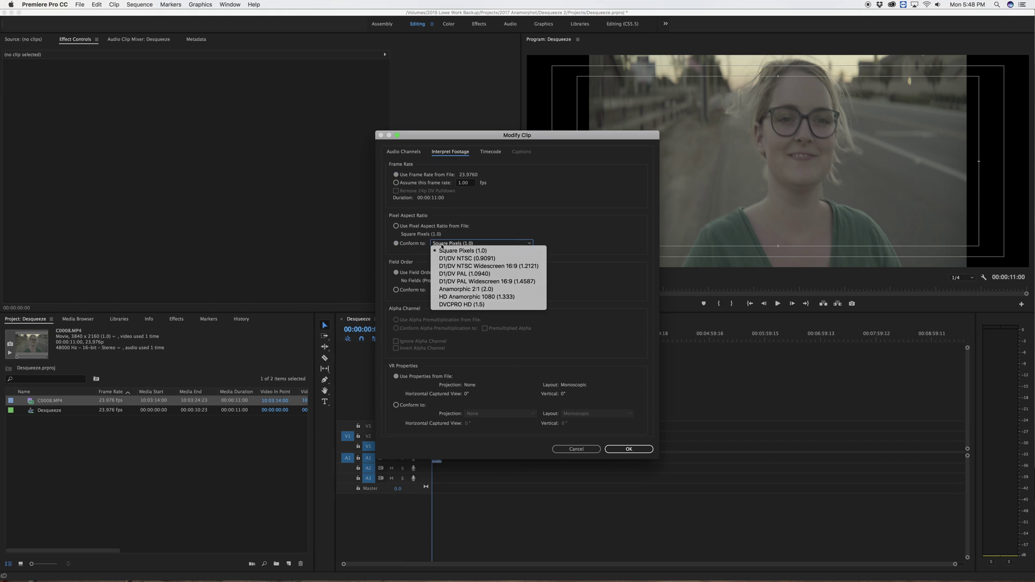
pyautogui.click(456, 297)
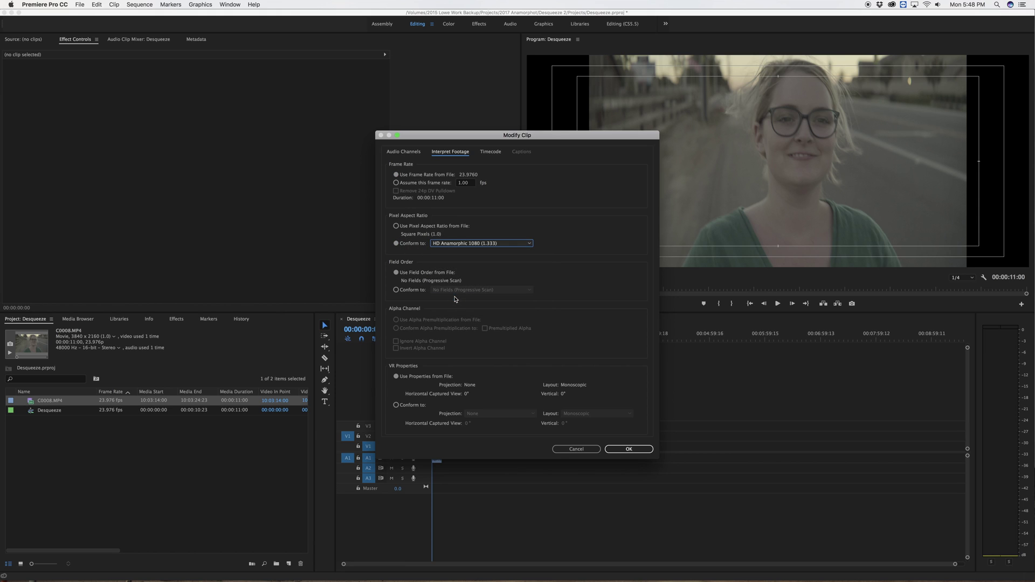
pyautogui.click(626, 450)
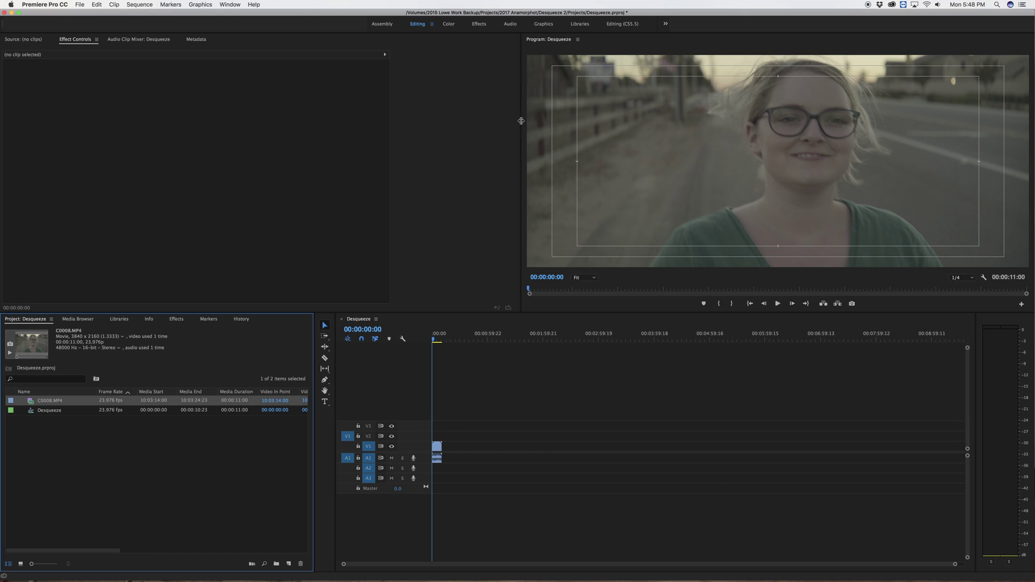
# - Reinterpret C0008.MP4 to use the pixel aspect ratio from the file
pyautogui.rightClick(40, 402)
pyautogui.moveTo(92, 300)
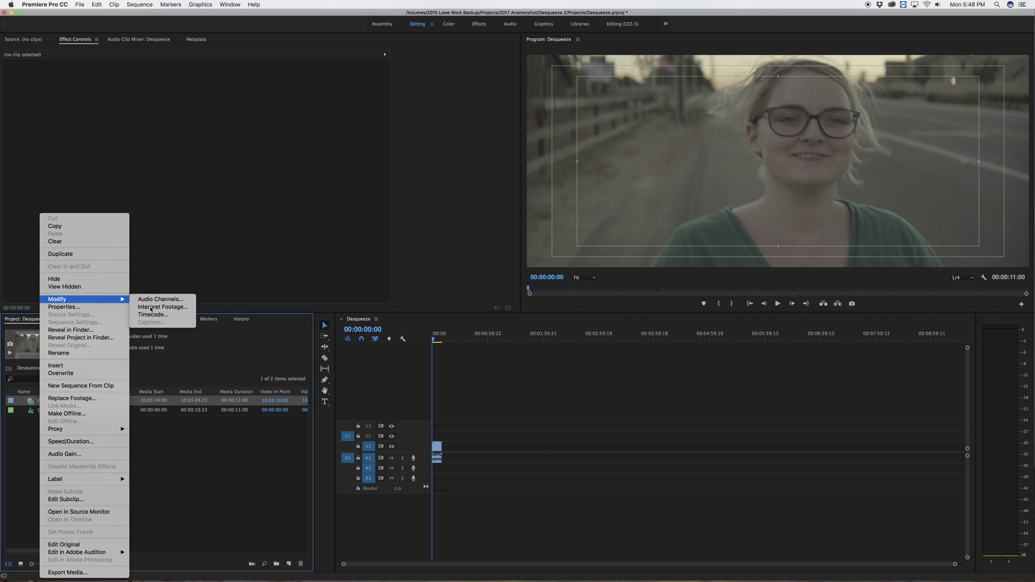
pyautogui.click(156, 306)
pyautogui.click(440, 243)
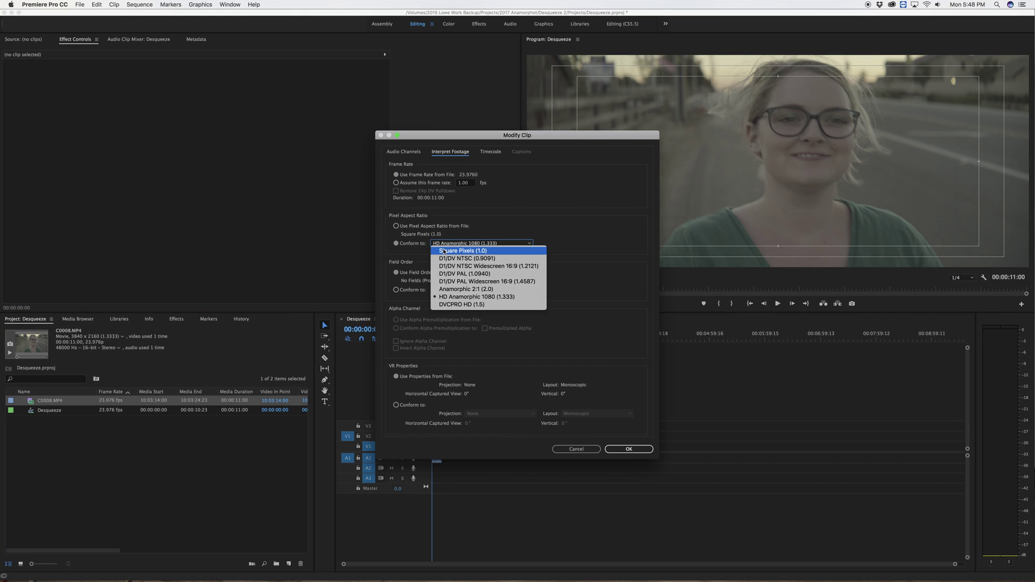
pyautogui.click(428, 236)
pyautogui.click(415, 226)
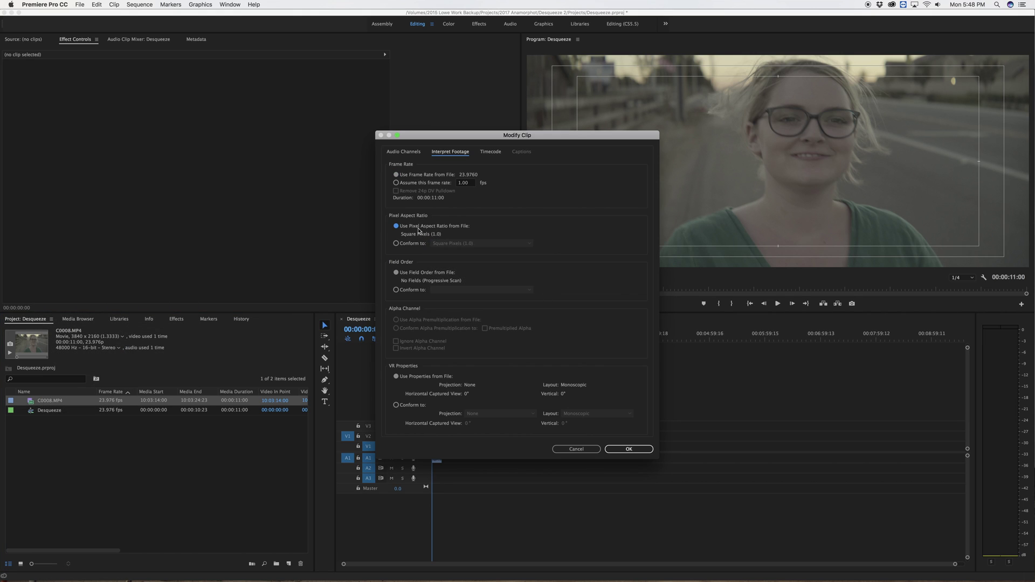
pyautogui.click(623, 449)
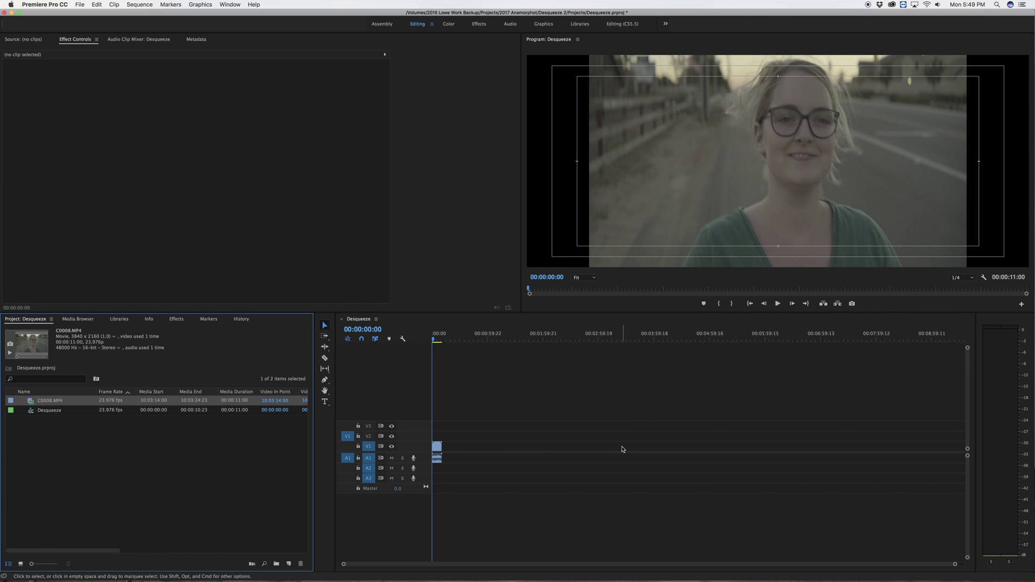
# - Turn off Uniform Scale on C0008.MP4, set Scale Width to 133, and check it at 00:00:03:12
pyautogui.doubleClick(436, 448)
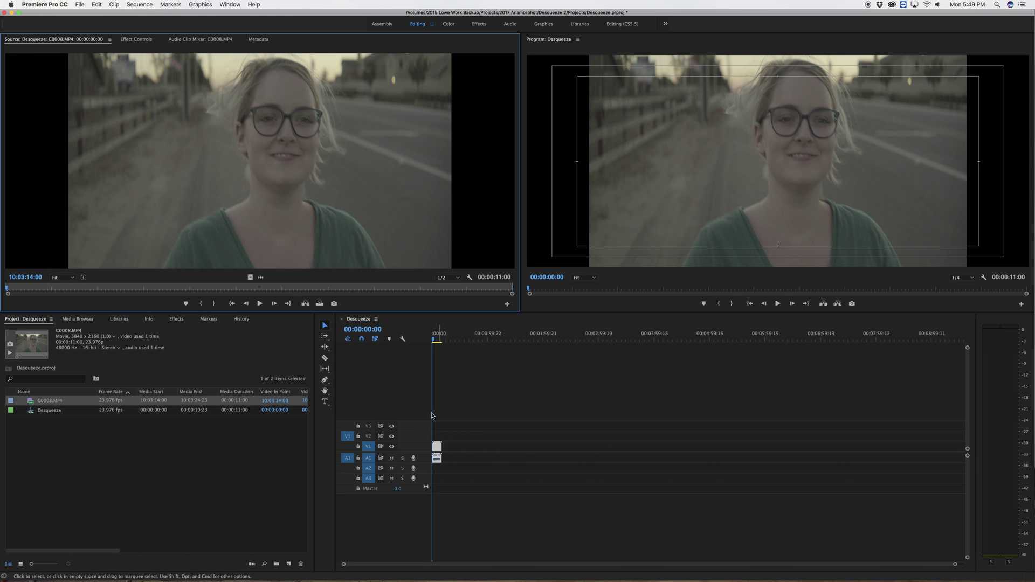
pyautogui.click(135, 40)
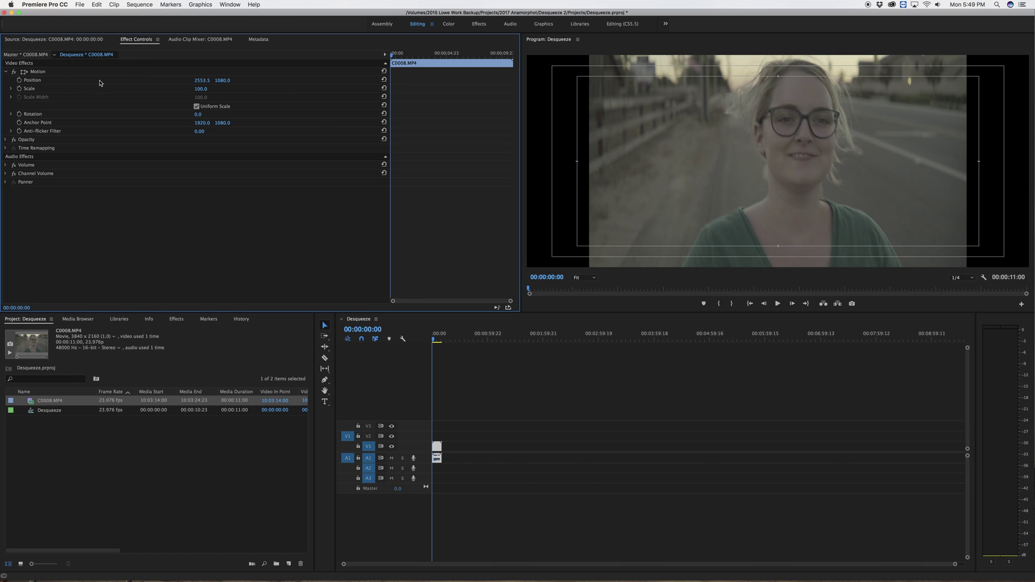
pyautogui.click(11, 89)
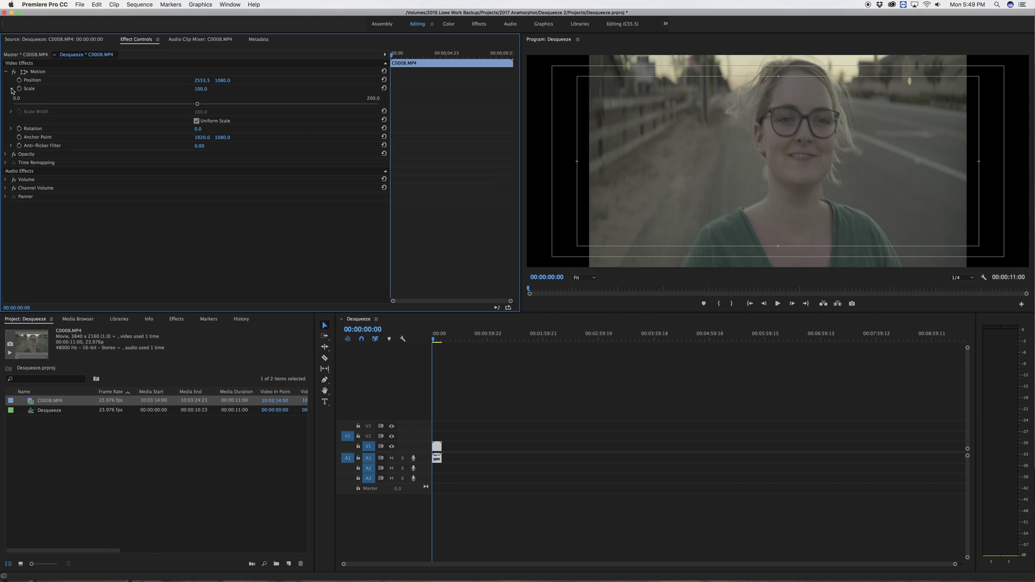
pyautogui.click(196, 122)
pyautogui.click(204, 112)
pyautogui.write('133')
pyautogui.press('Return')
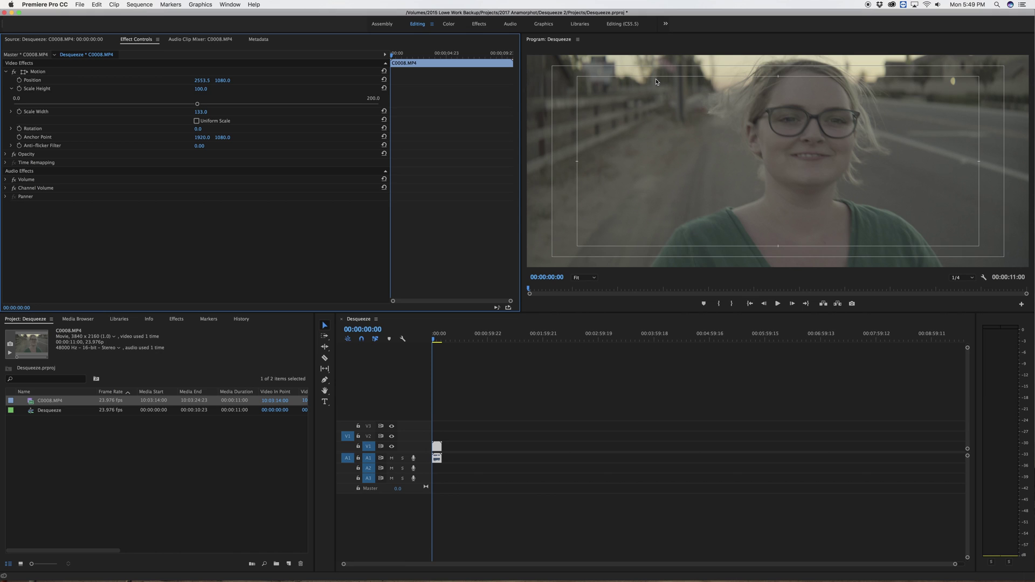
pyautogui.click(436, 339)
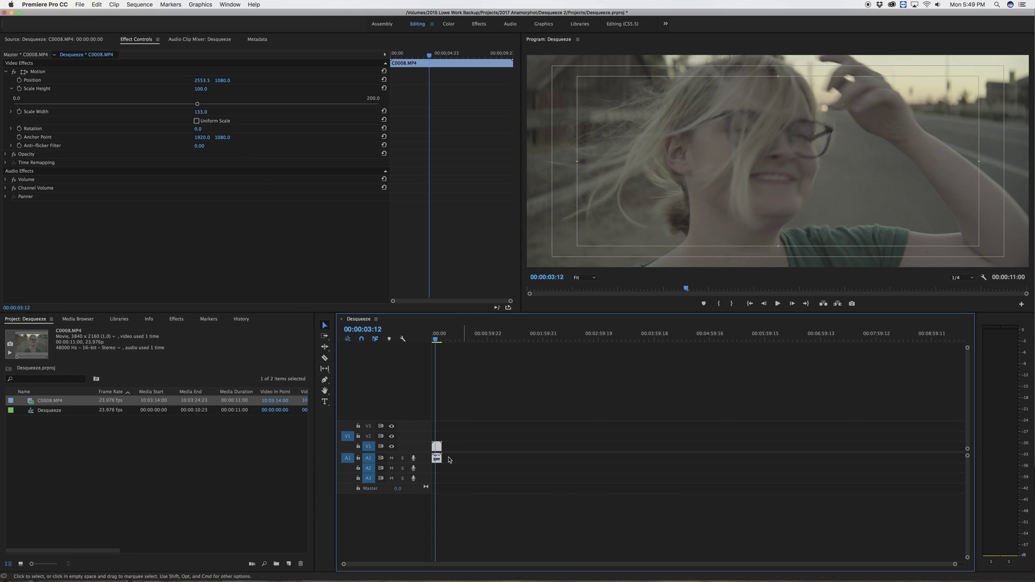
# - Open File > Export > Media for the Desqueeze sequence
pyautogui.rightClick(436, 449)
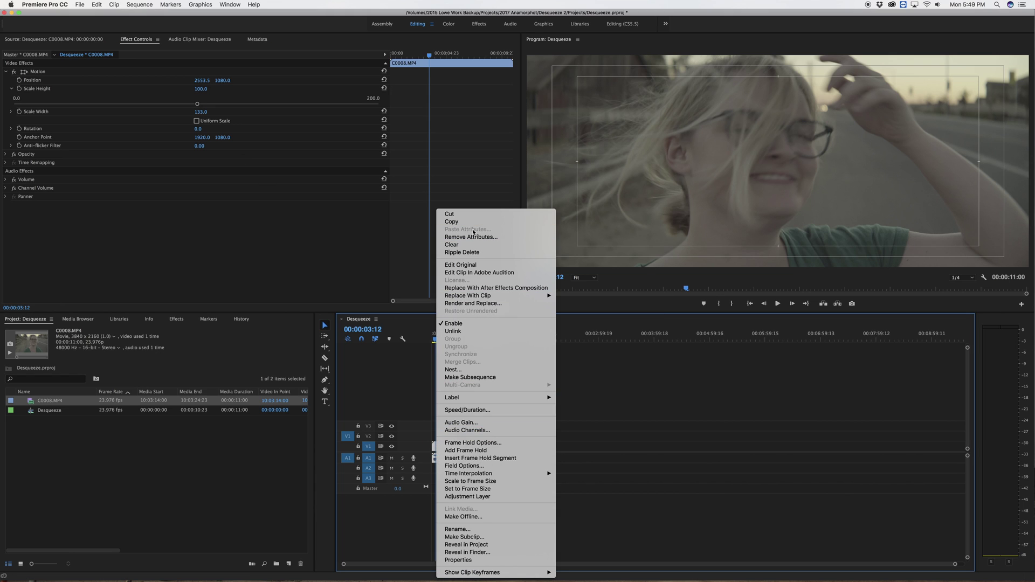
pyautogui.click(206, 465)
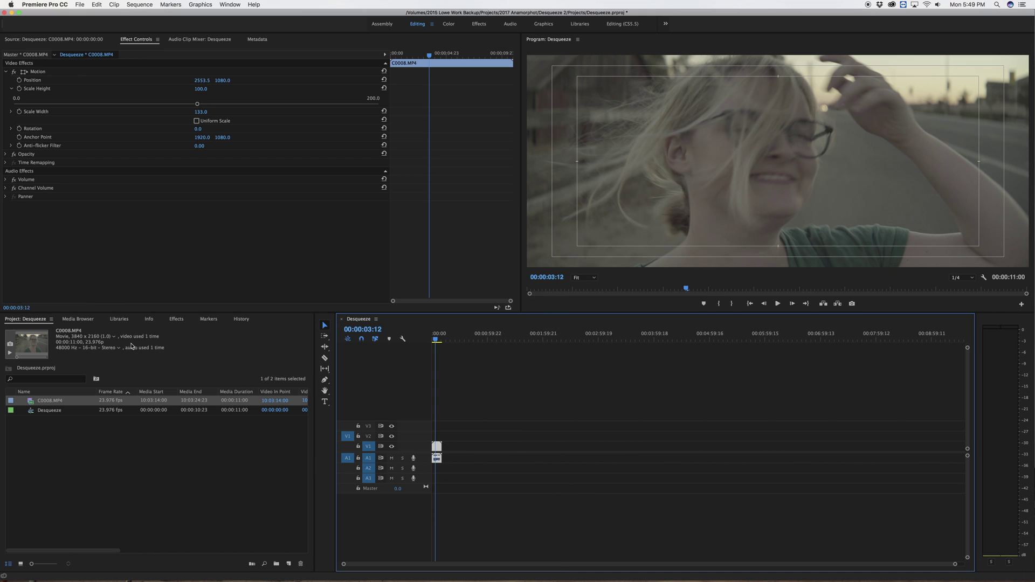
pyautogui.click(79, 5)
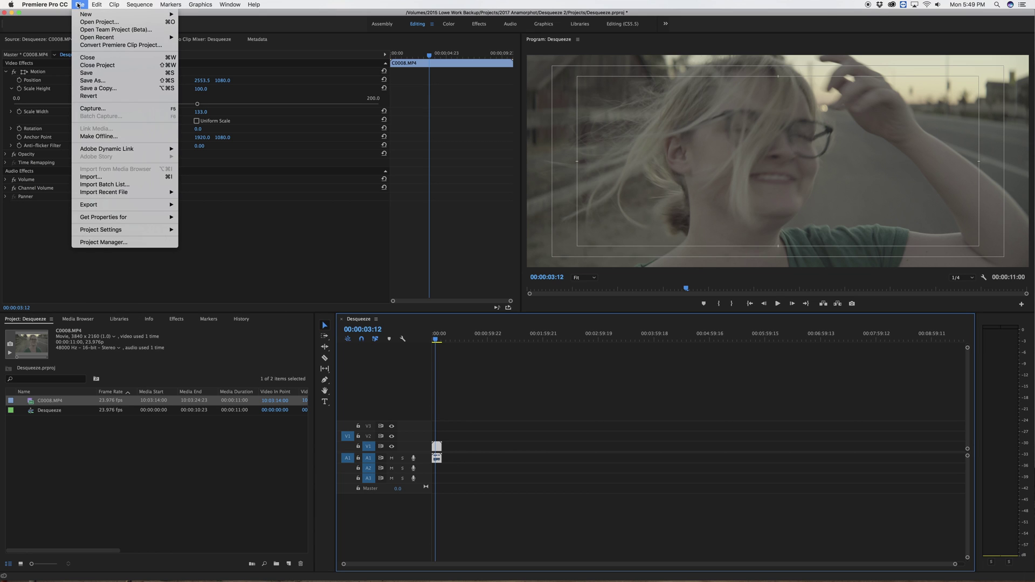
pyautogui.moveTo(107, 207)
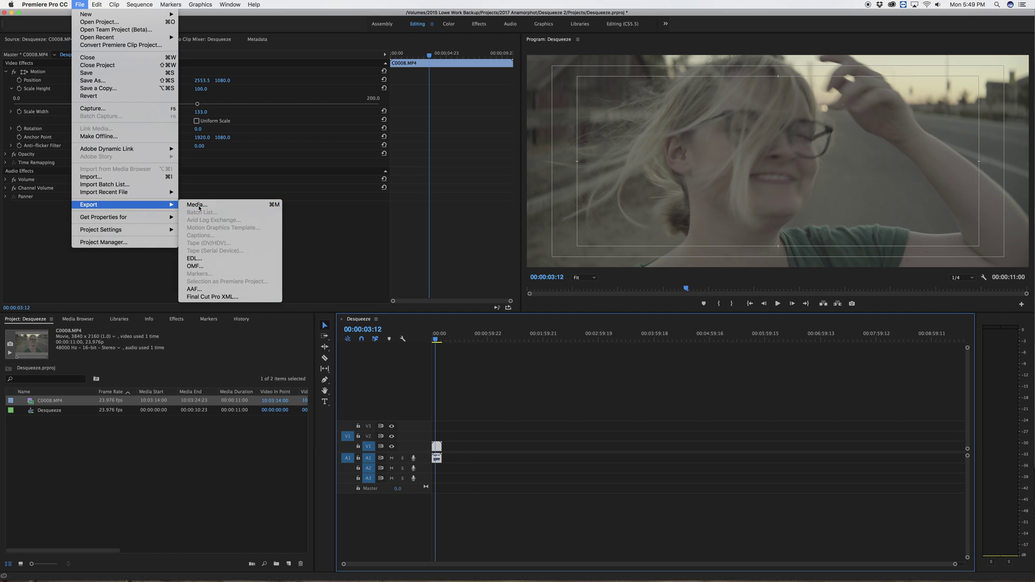
pyautogui.click(198, 205)
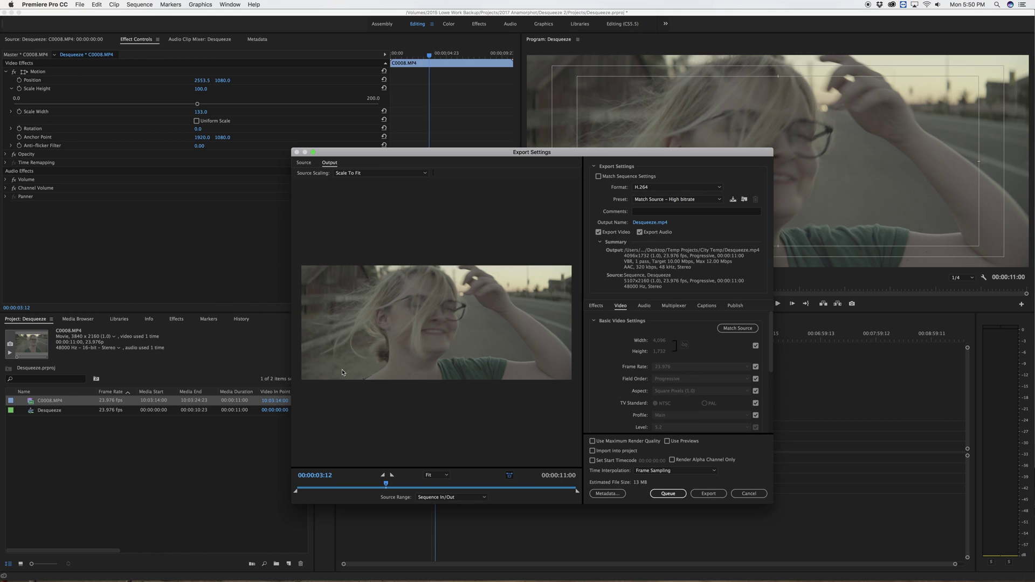
# - Set the export format to QuickTime with the Apple ProRes 422 (Proxy) video codec
pyautogui.click(669, 187)
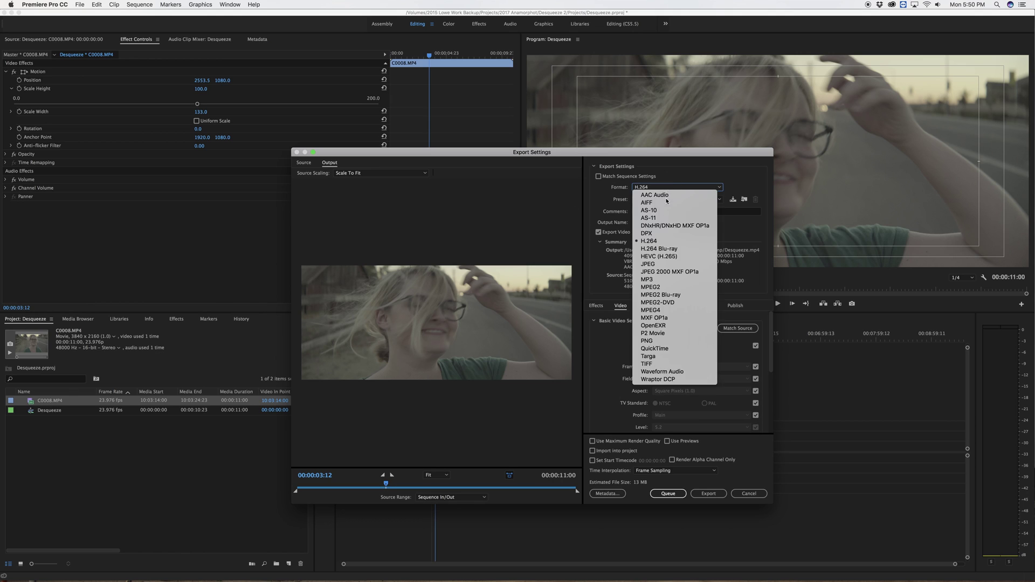
pyautogui.click(674, 348)
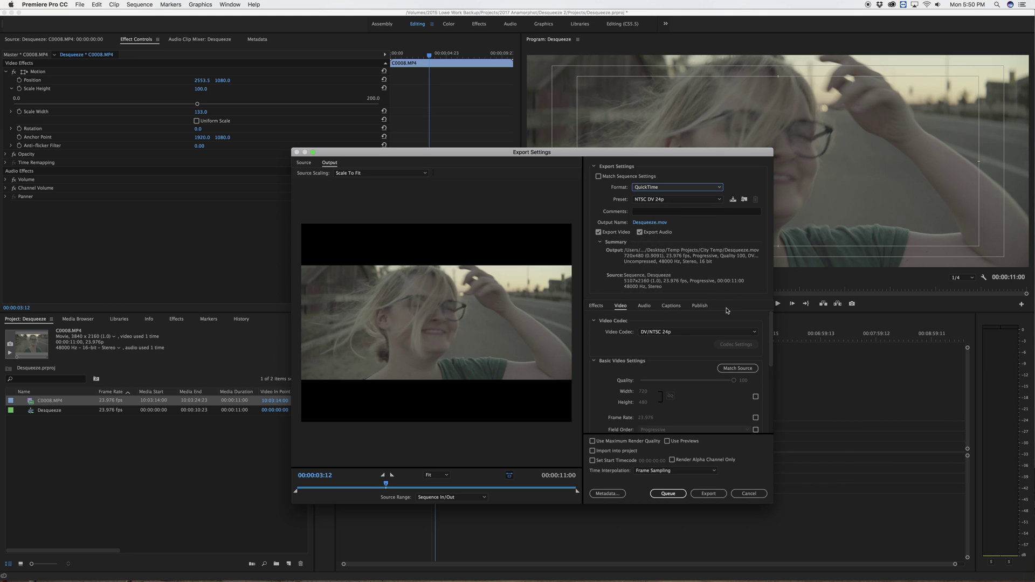
pyautogui.click(671, 331)
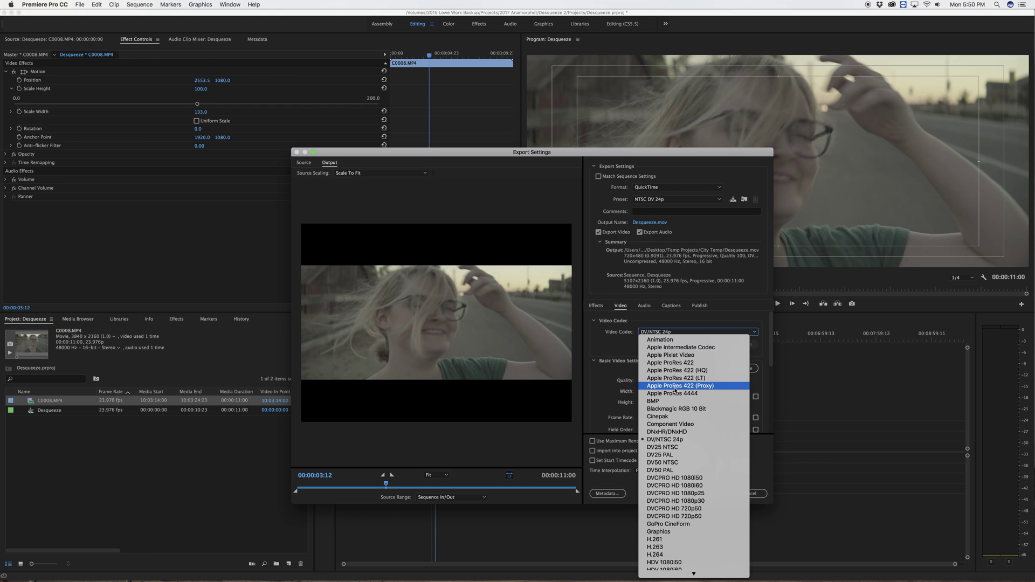
pyautogui.click(674, 388)
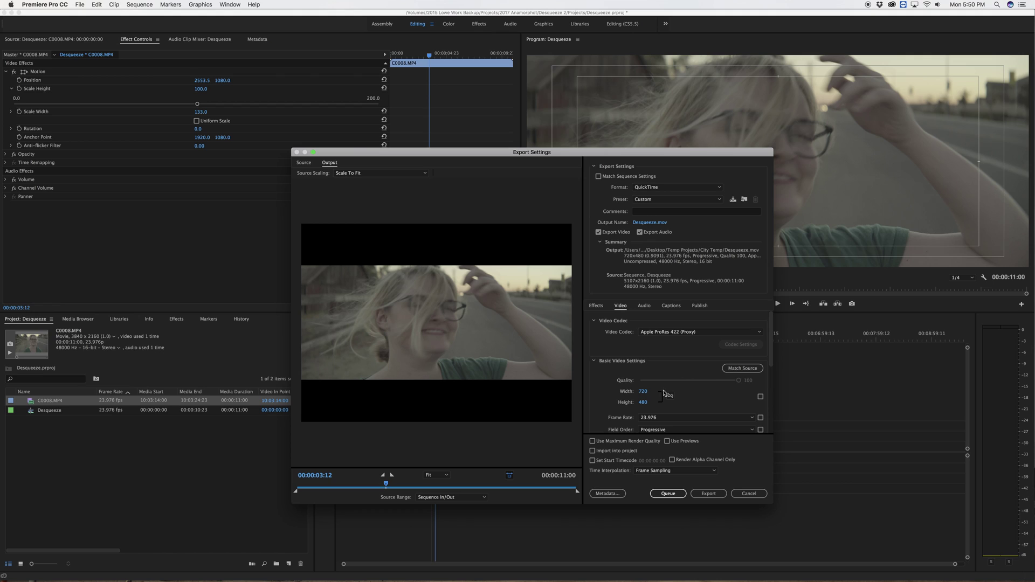
pyautogui.click(641, 394)
# - Set the output to width 5107, height 2160, with Square Pixels (1.0) aspect
pyautogui.write('5107')
pyautogui.click(645, 404)
pyautogui.write('2160')
pyautogui.press('Return')
pyautogui.scroll(-3, 697, 390)
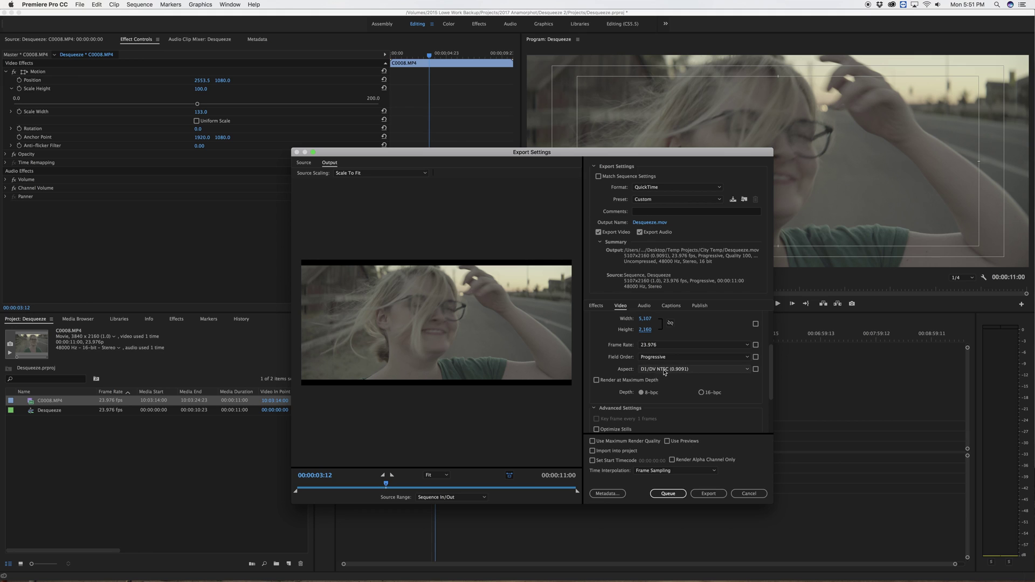
pyautogui.click(665, 372)
pyautogui.click(660, 372)
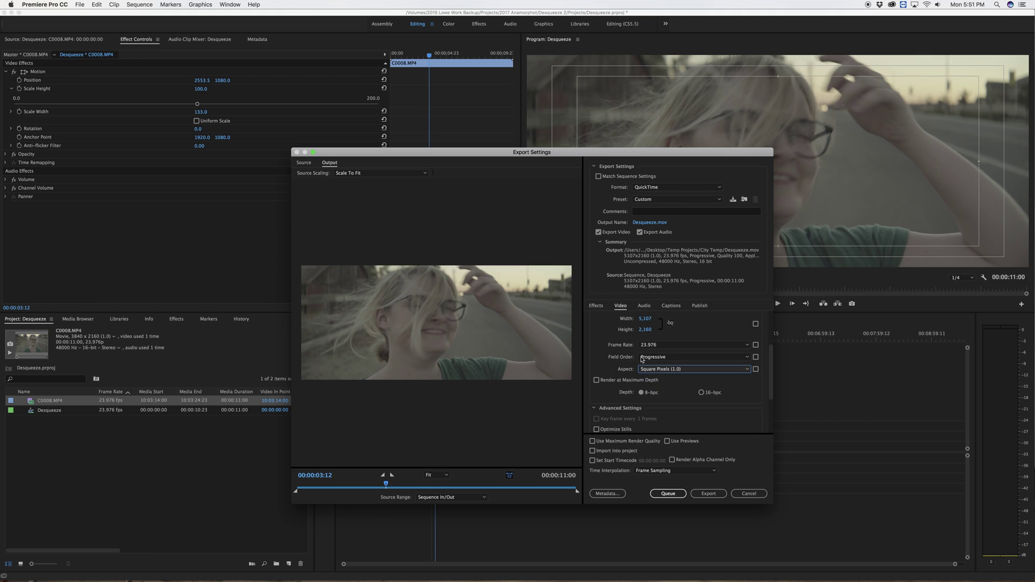
pyautogui.scroll(-3, 626, 378)
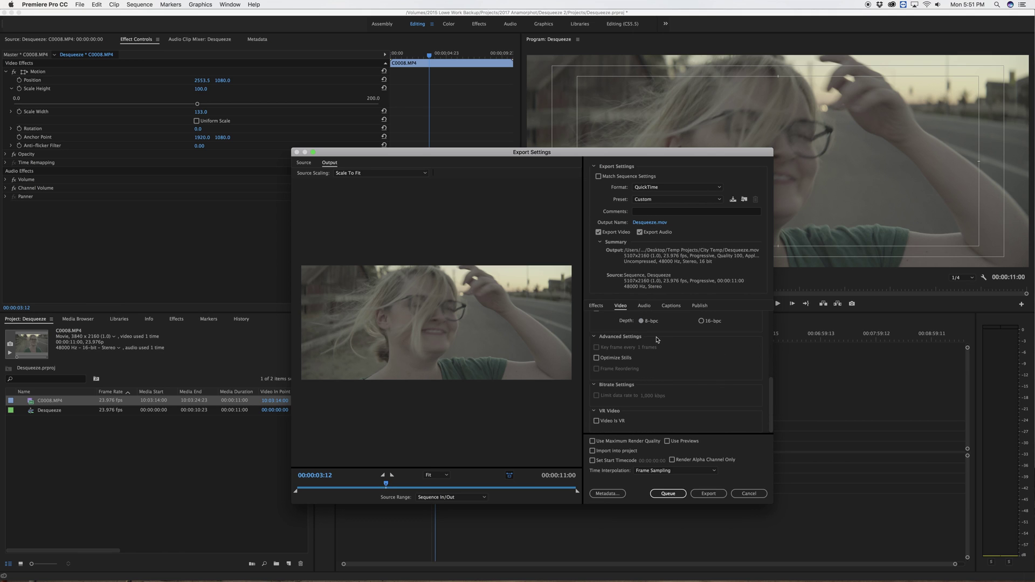
# - Set the export audio codec to AAC with a 320 kbps bitrate
pyautogui.click(644, 307)
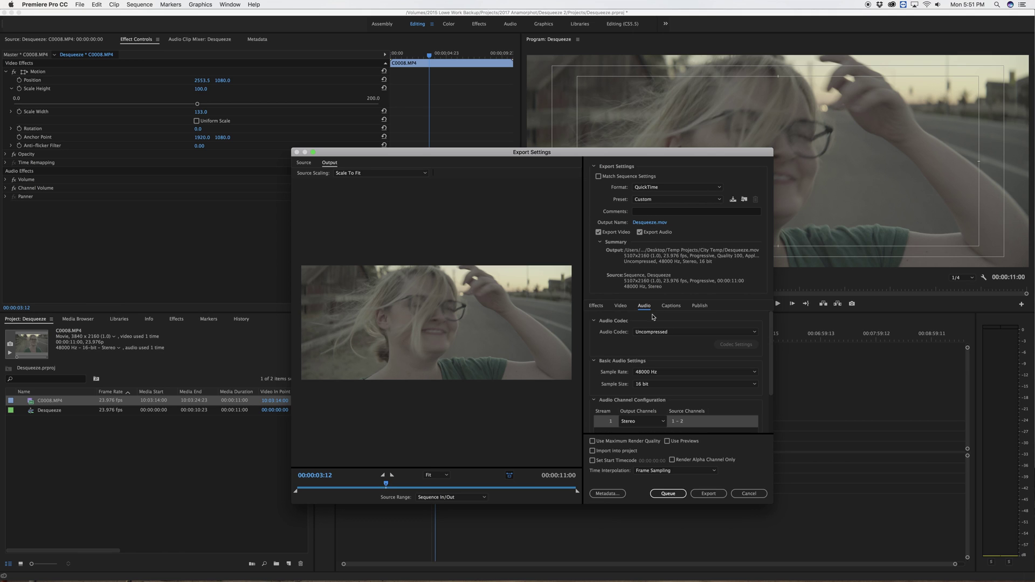
pyautogui.click(681, 332)
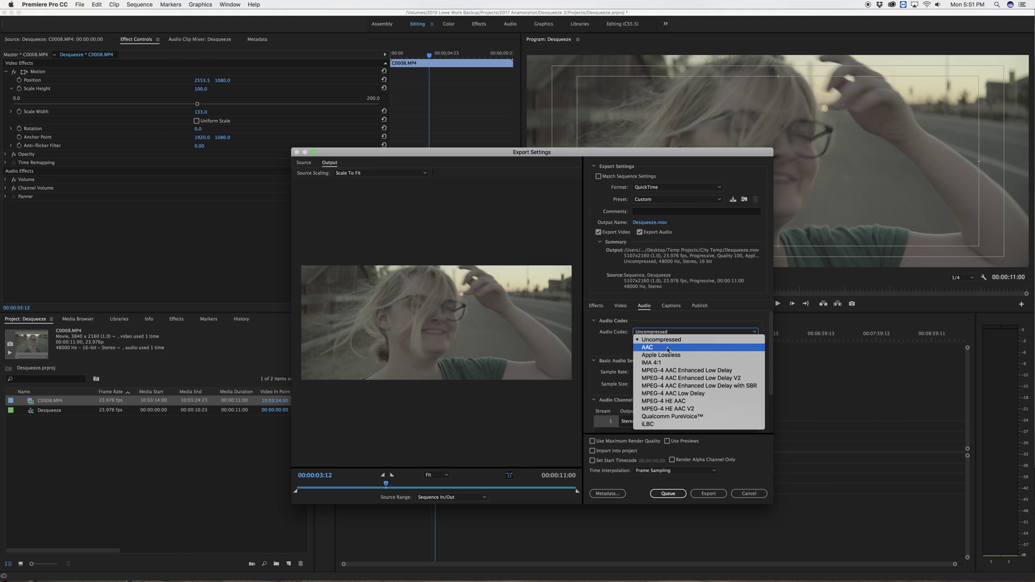
pyautogui.click(678, 348)
pyautogui.scroll(-3, 674, 423)
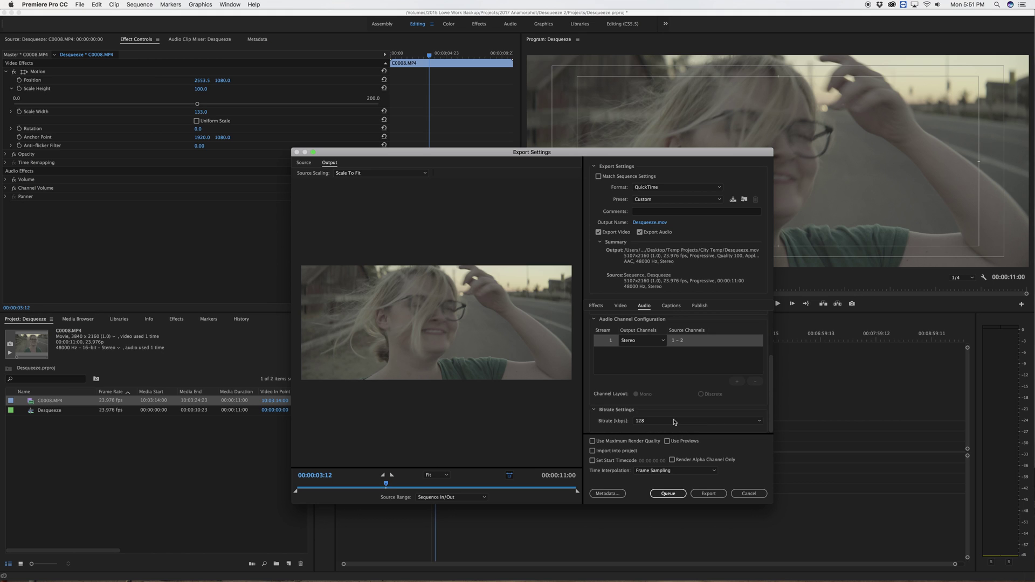
pyautogui.click(650, 423)
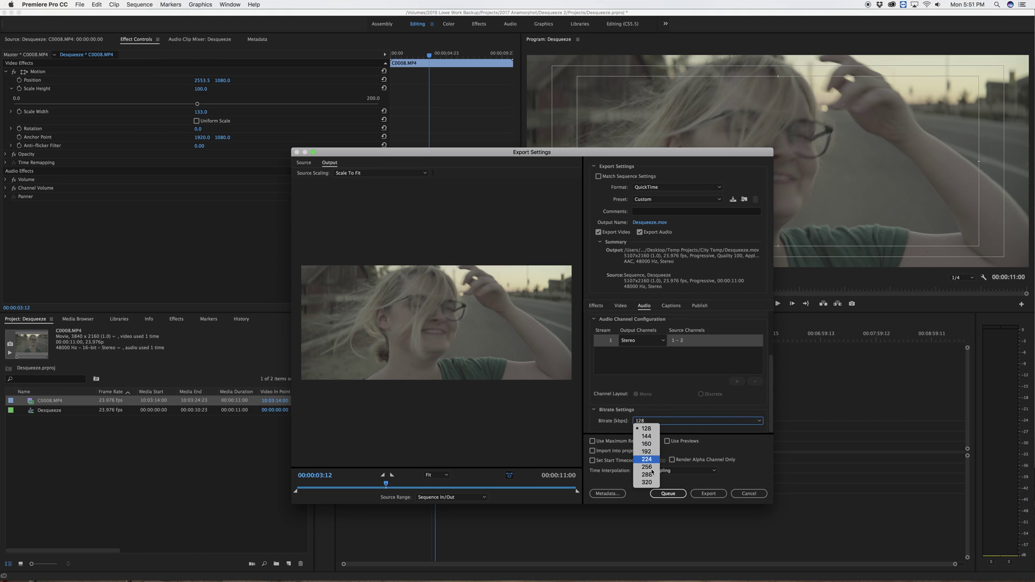
pyautogui.click(647, 484)
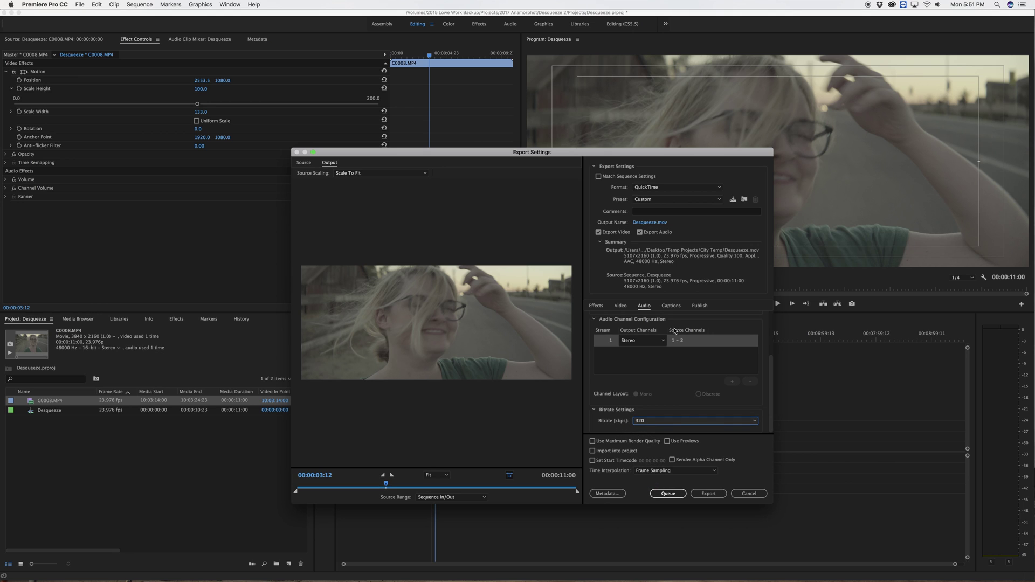
pyautogui.click(621, 305)
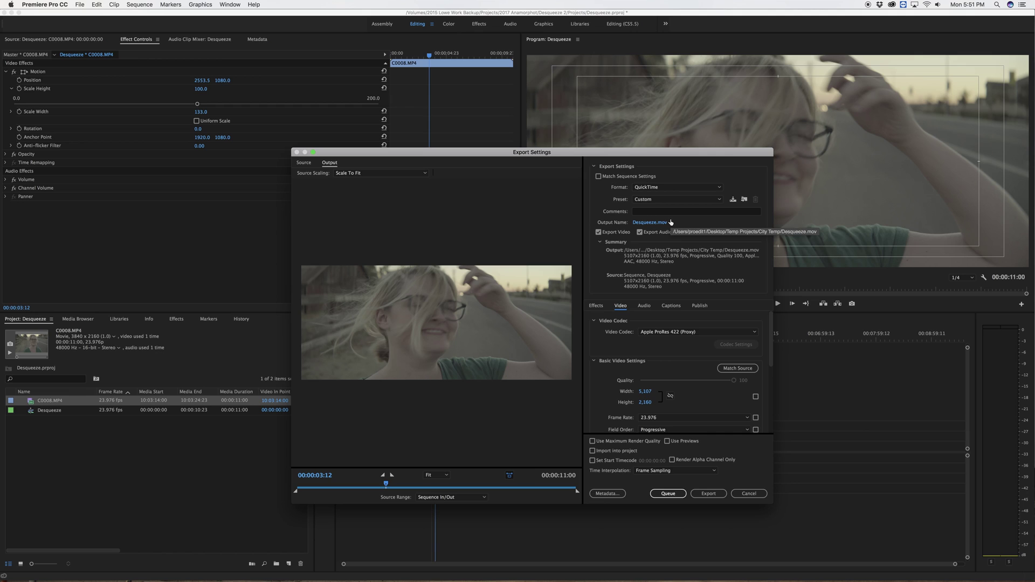
# - Enable Use Maximum Render Quality for the ProRes 422 (Proxy) export
pyautogui.click(614, 443)
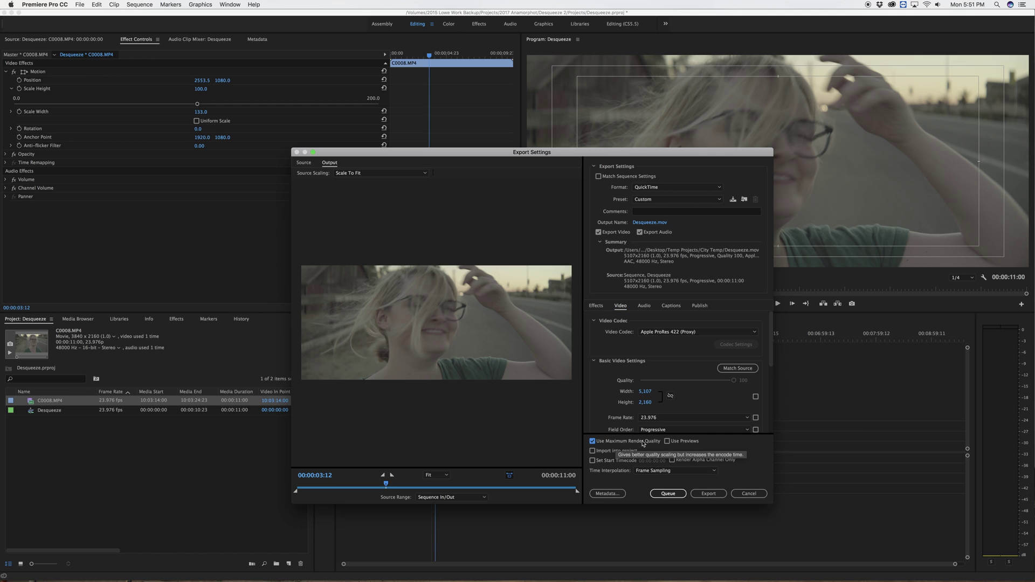